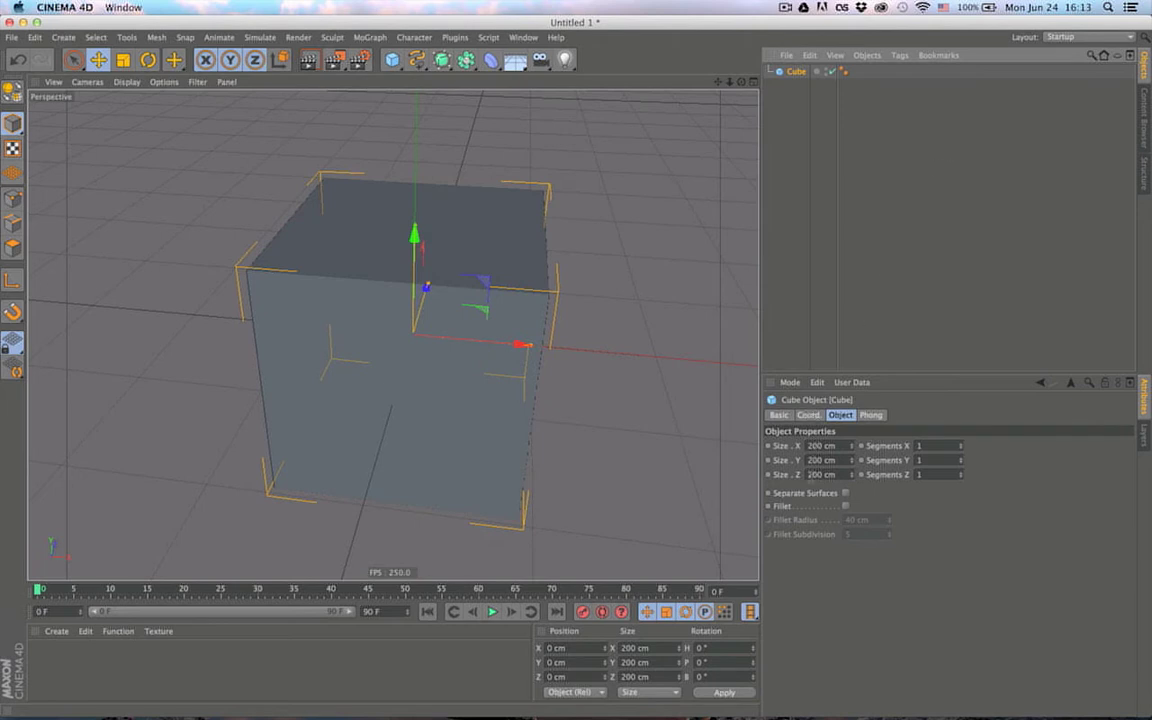
Step: Try reducing the cube's X size to 50 cm by dividing its existing value within the field, and undo the change
{"action": "left_click", "coordinate": [558, 662]}
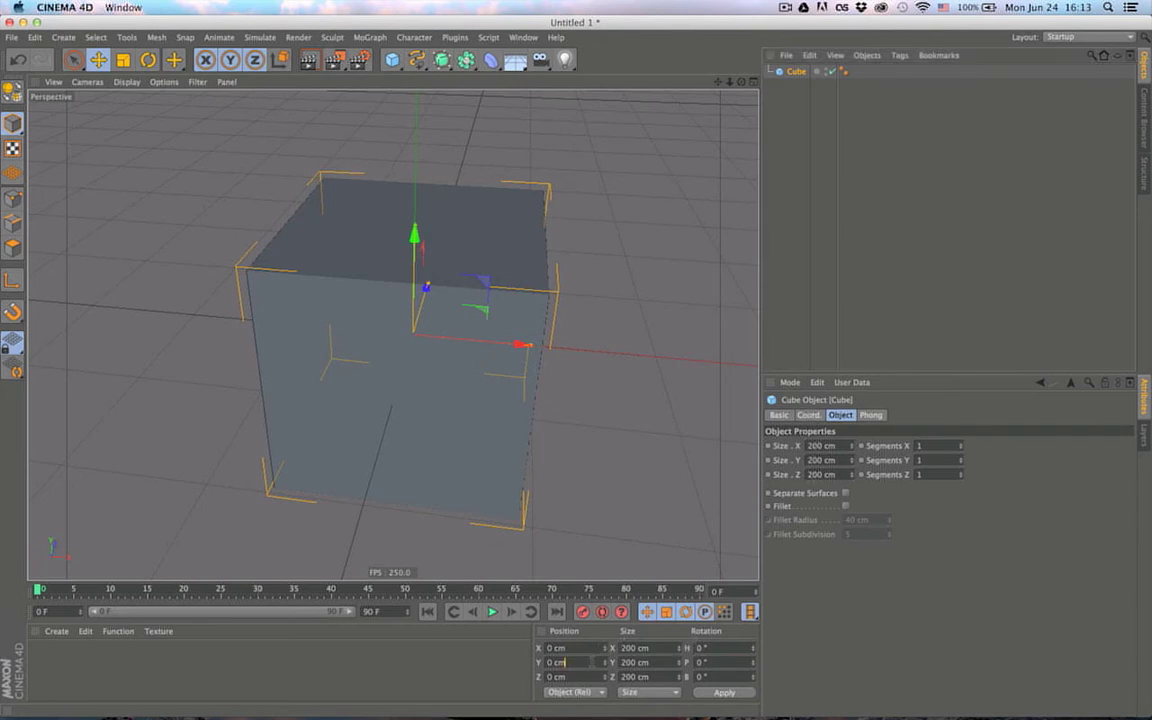
{"action": "left_click", "coordinate": [729, 592]}
{"action": "left_click", "coordinate": [848, 447]}
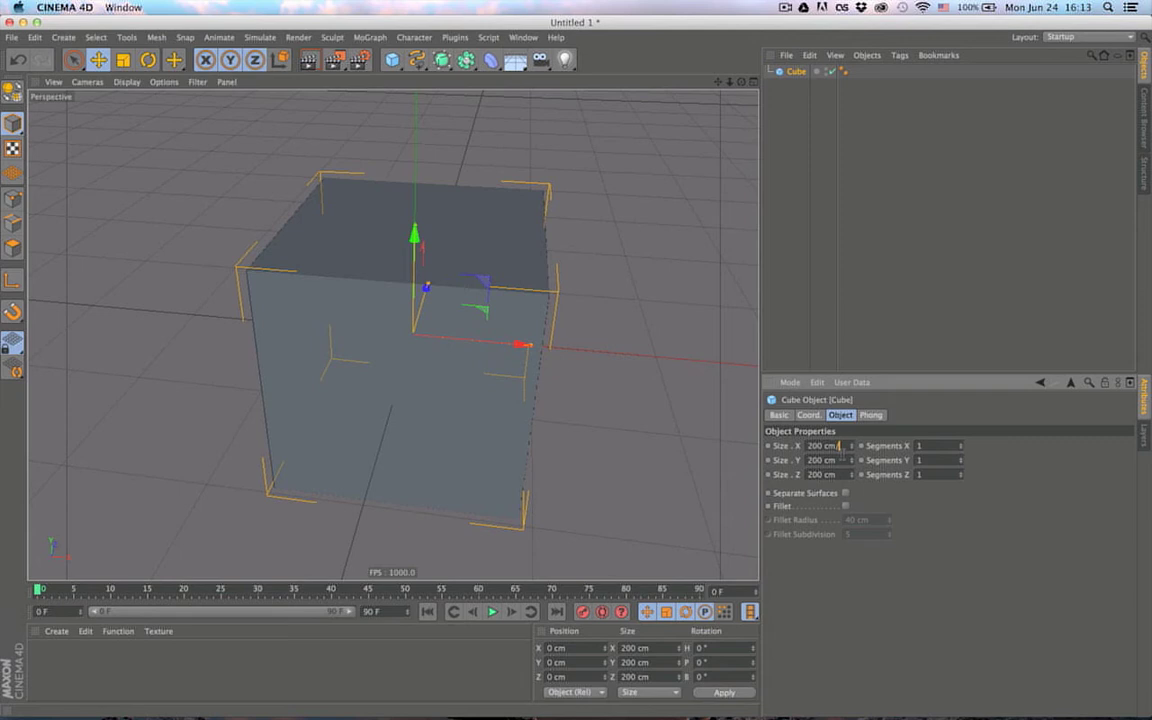
{"action": "type", "text": "50"}
{"action": "key", "text": "Return"}
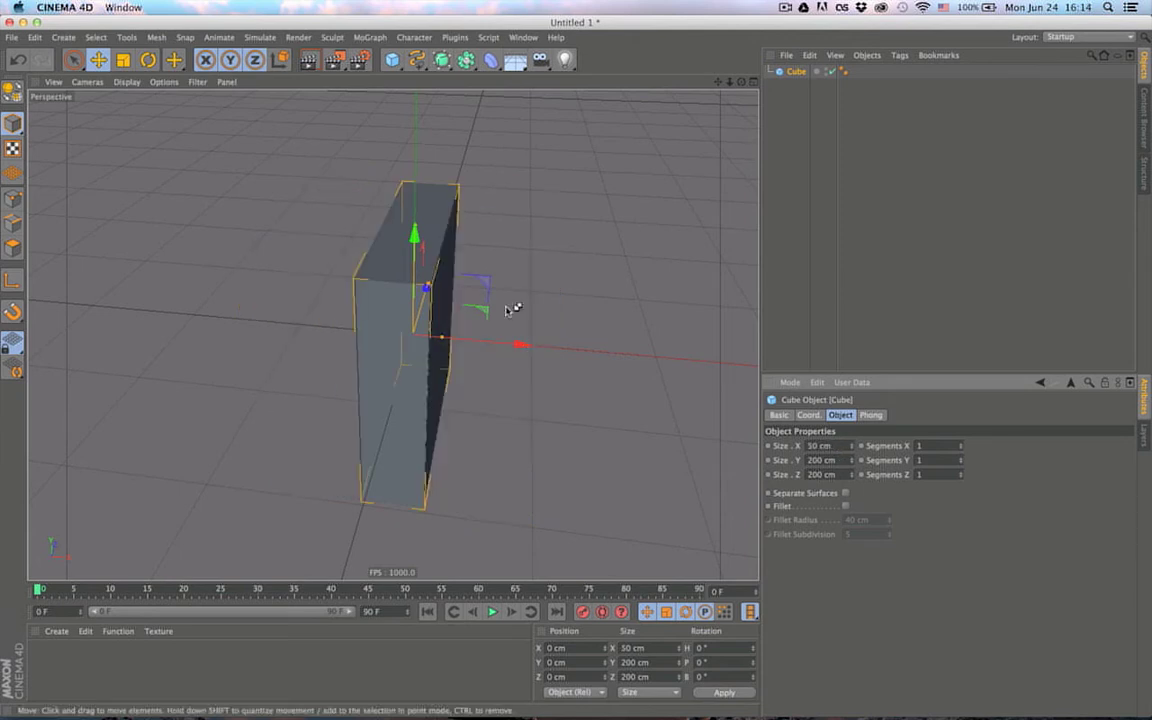
{"action": "key", "text": "super+z"}
{"action": "left_click_drag", "start_coordinate": [467, 351], "coordinate": [445, 408], "text": "alt"}
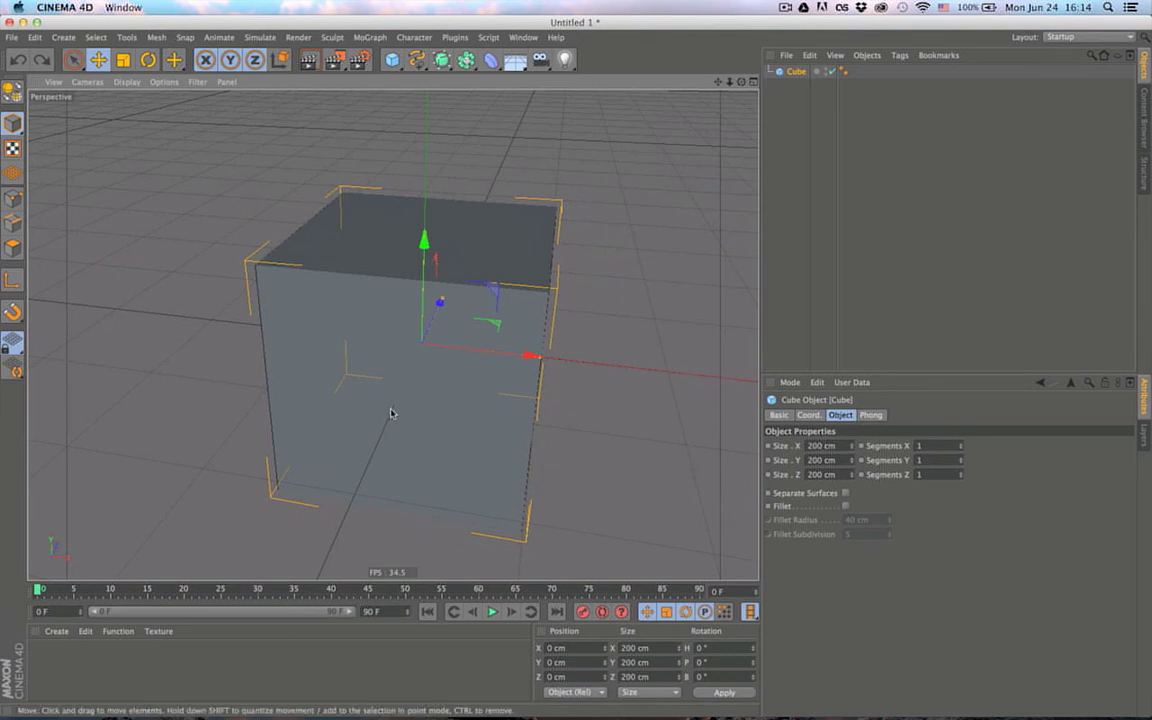
{"action": "left_click_drag", "start_coordinate": [427, 411], "coordinate": [391, 432], "text": "alt"}
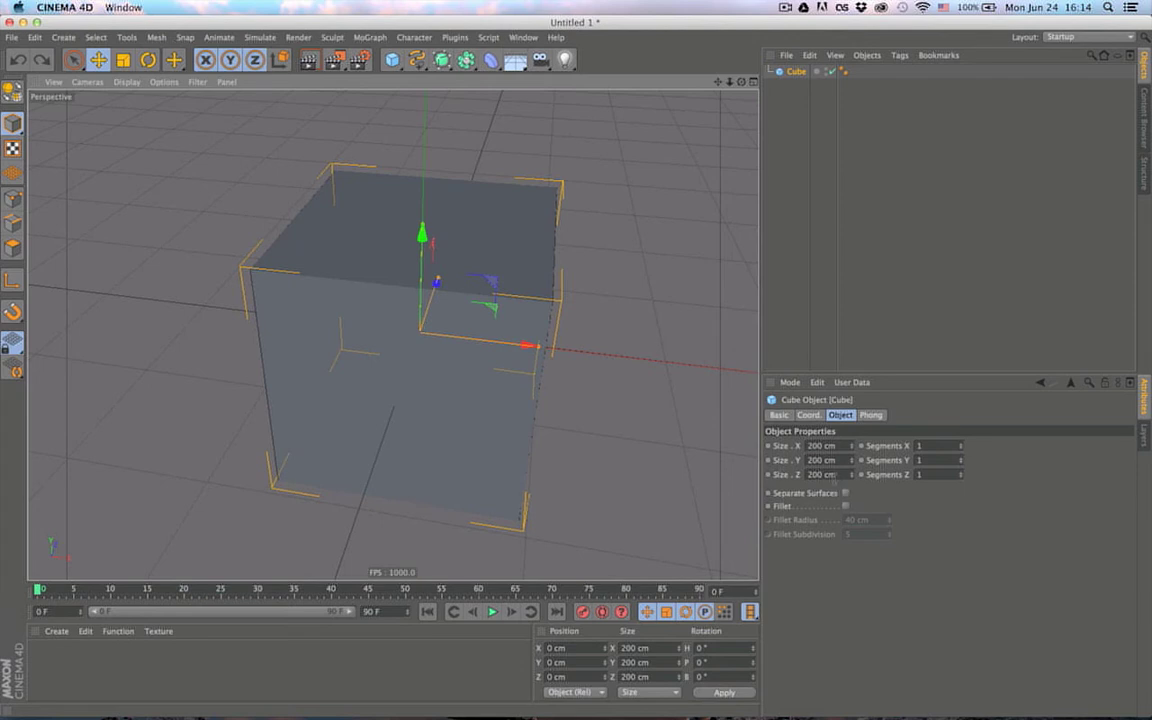
Step: Try setting the cube's Z size with the inch-to-centimetre formula 20*2.54, and undo the change
{"action": "left_click", "coordinate": [836, 476]}
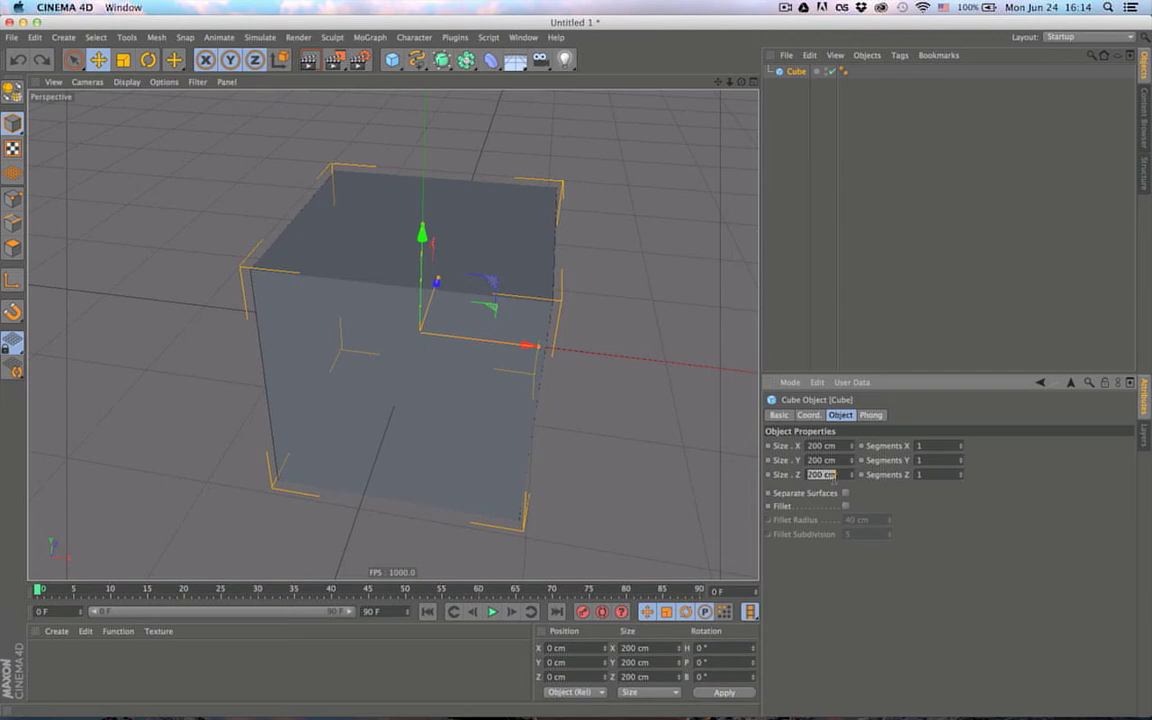
{"action": "type", "text": "20"}
{"action": "type", "text": "*2.54"}
{"action": "key", "text": "Return"}
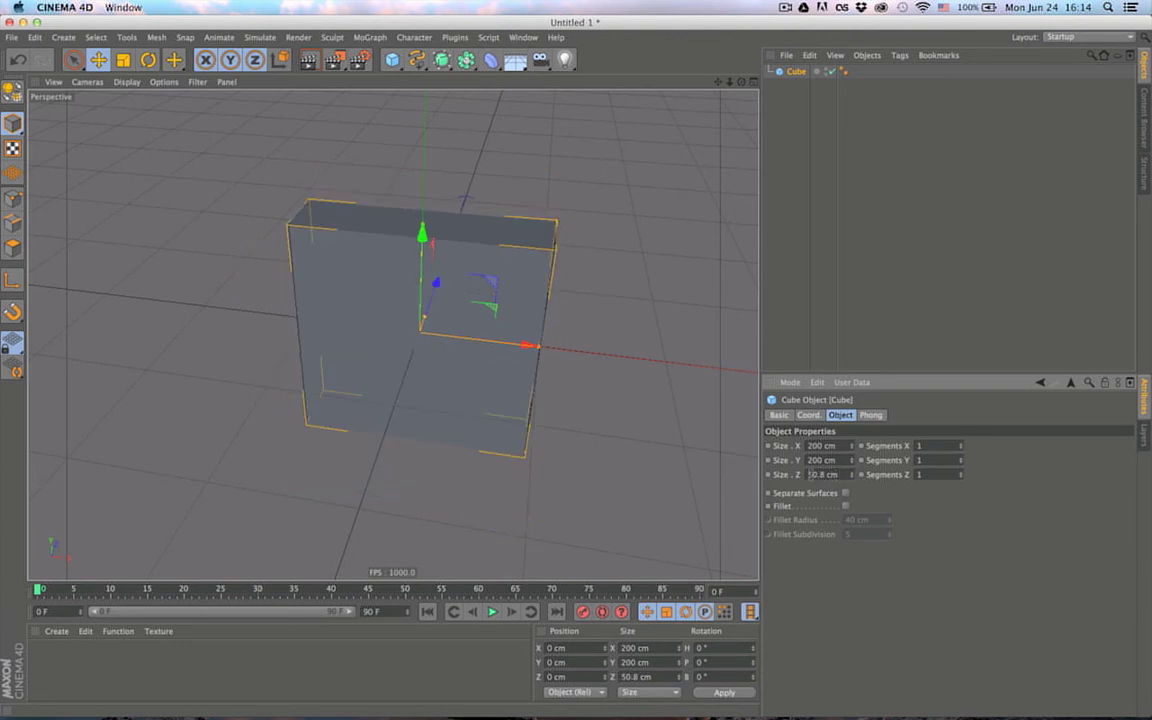
{"action": "left_click_drag", "start_coordinate": [527, 298], "coordinate": [581, 311], "text": "alt"}
{"action": "key", "text": "super+z"}
{"action": "left_click_drag", "start_coordinate": [430, 340], "coordinate": [583, 320], "text": "alt"}
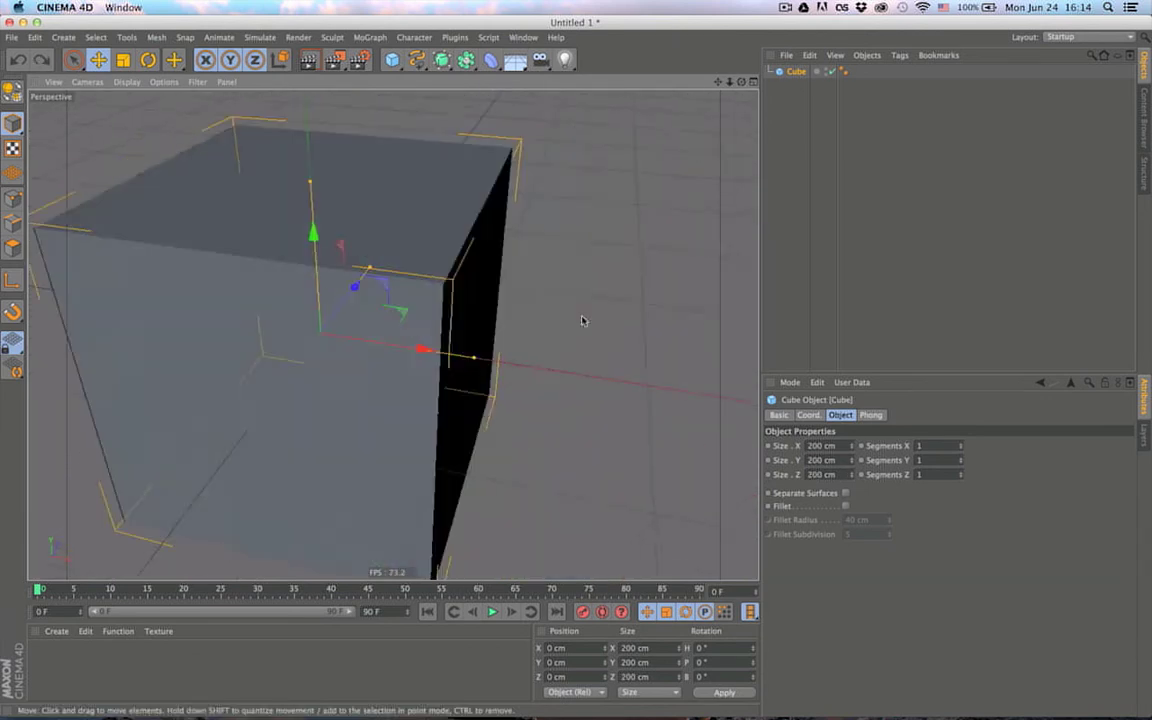
{"action": "right_click_drag", "start_coordinate": [582, 320], "coordinate": [324, 393], "text": "alt"}
{"action": "left_click_drag", "start_coordinate": [324, 393], "coordinate": [517, 337], "text": "alt"}
{"action": "left_click_drag", "start_coordinate": [509, 270], "coordinate": [524, 349], "text": "alt"}
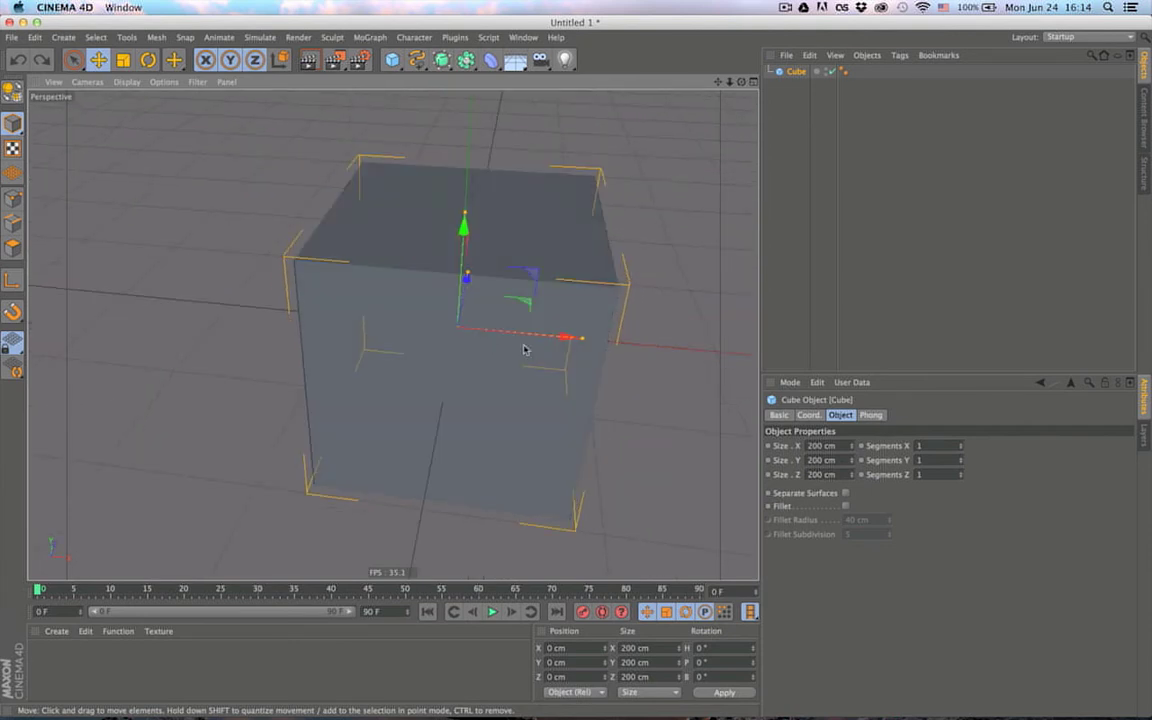
Step: Try setting the cube's X size with the nested formula ((40-23)*(24*1.24))/(30/2.8), and undo the change
{"action": "left_click", "coordinate": [822, 446]}
{"action": "key", "text": "BackSpace"}
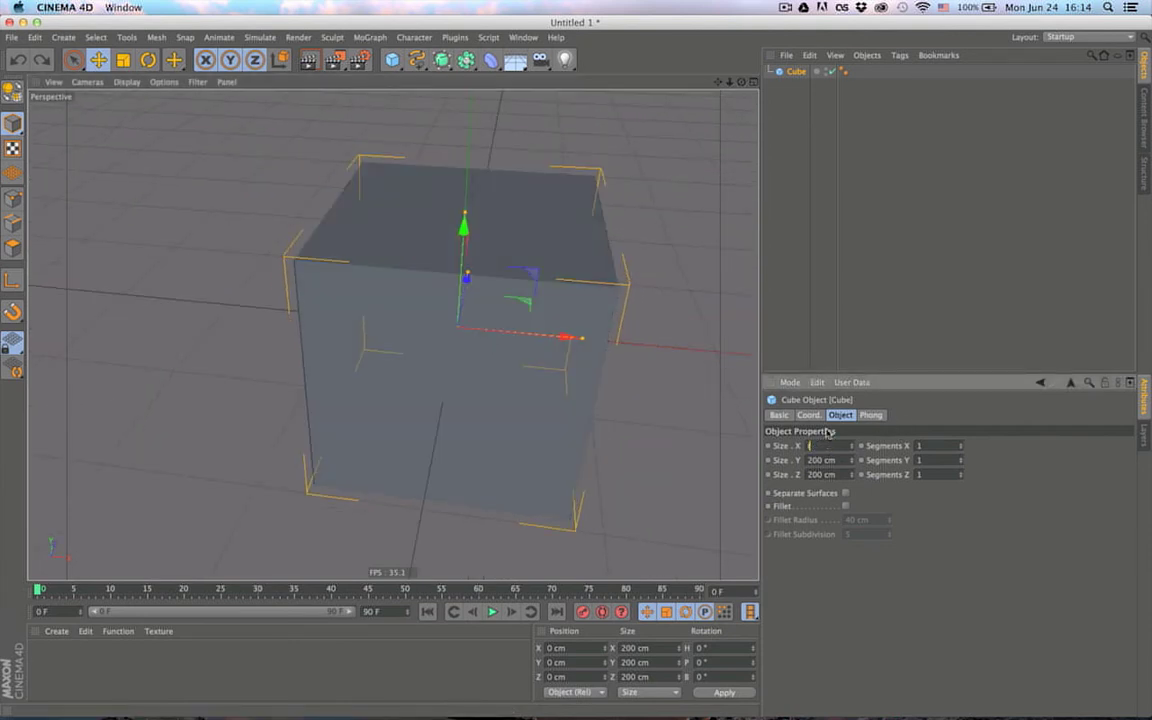
{"action": "type", "text": "640-23"}
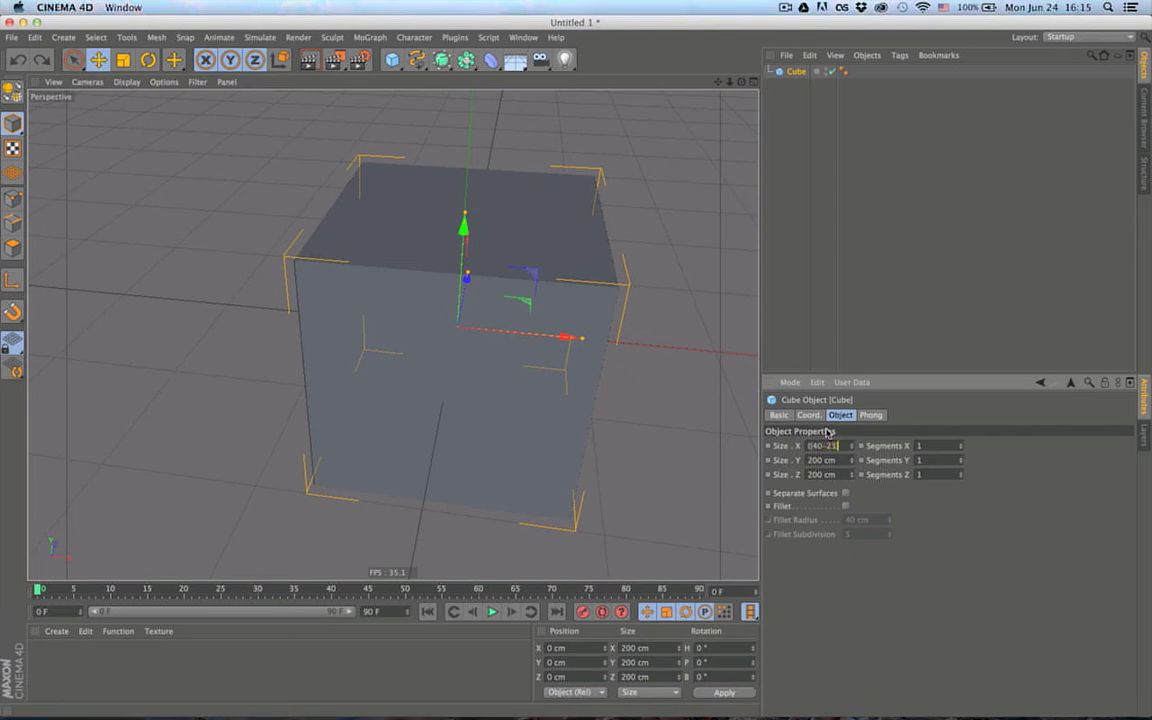
{"action": "type", "text": "/*(2"}
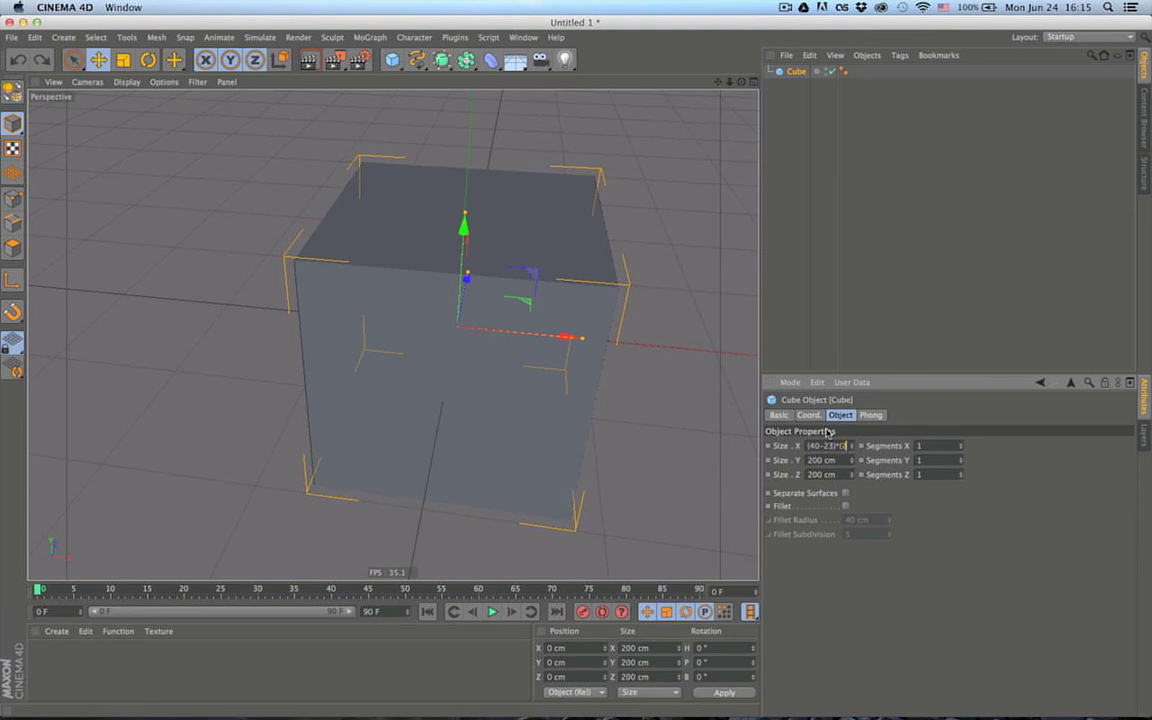
{"action": "type", "text": "4*1.24"}
{"action": "type", "text": ")"}
{"action": "type", "text": ")/"}
{"action": "type", "text": "("}
{"action": "type", "text": "30"}
{"action": "type", "text": "/"}
{"action": "type", "text": "2.8"}
{"action": "key", "text": "Return"}
{"action": "left_click_drag", "start_coordinate": [494, 334], "coordinate": [583, 373], "text": "alt"}
{"action": "key", "text": "super+z"}
{"action": "left_click_drag", "start_coordinate": [503, 393], "coordinate": [368, 370], "text": "alt"}
Step: Try enlarging the cube's X size to 1000 cm, and undo the change
{"action": "left_click", "coordinate": [838, 442]}
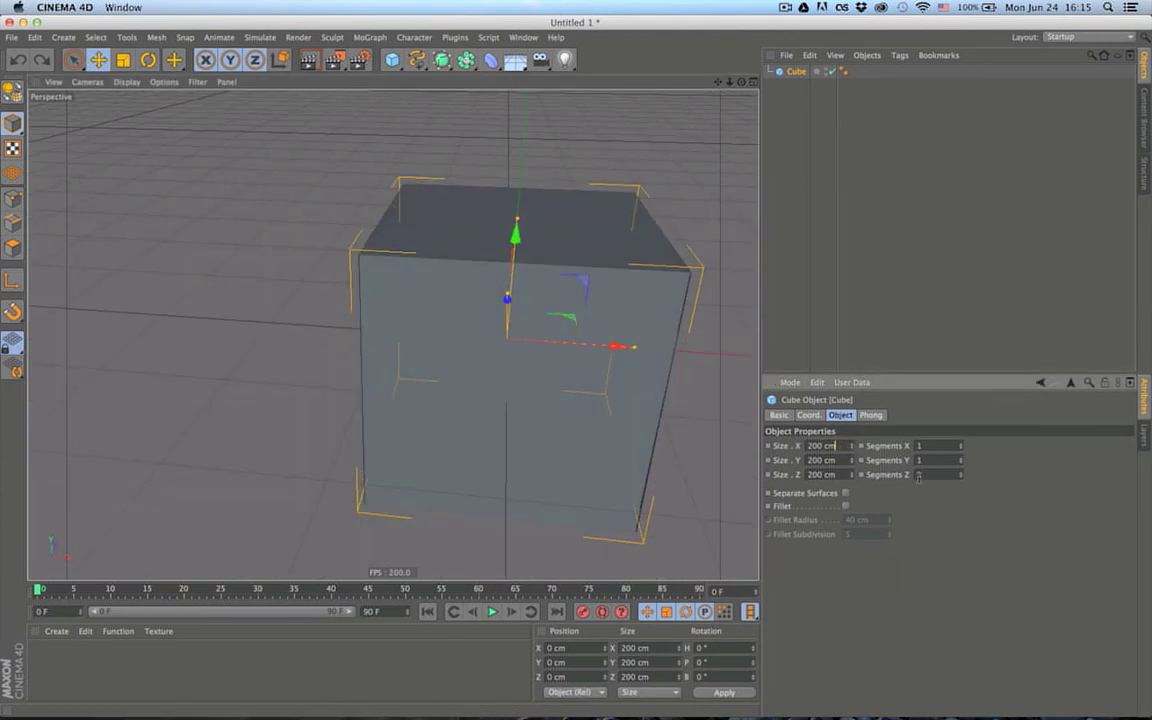
{"action": "type", "text": "1000"}
{"action": "key", "text": "Return"}
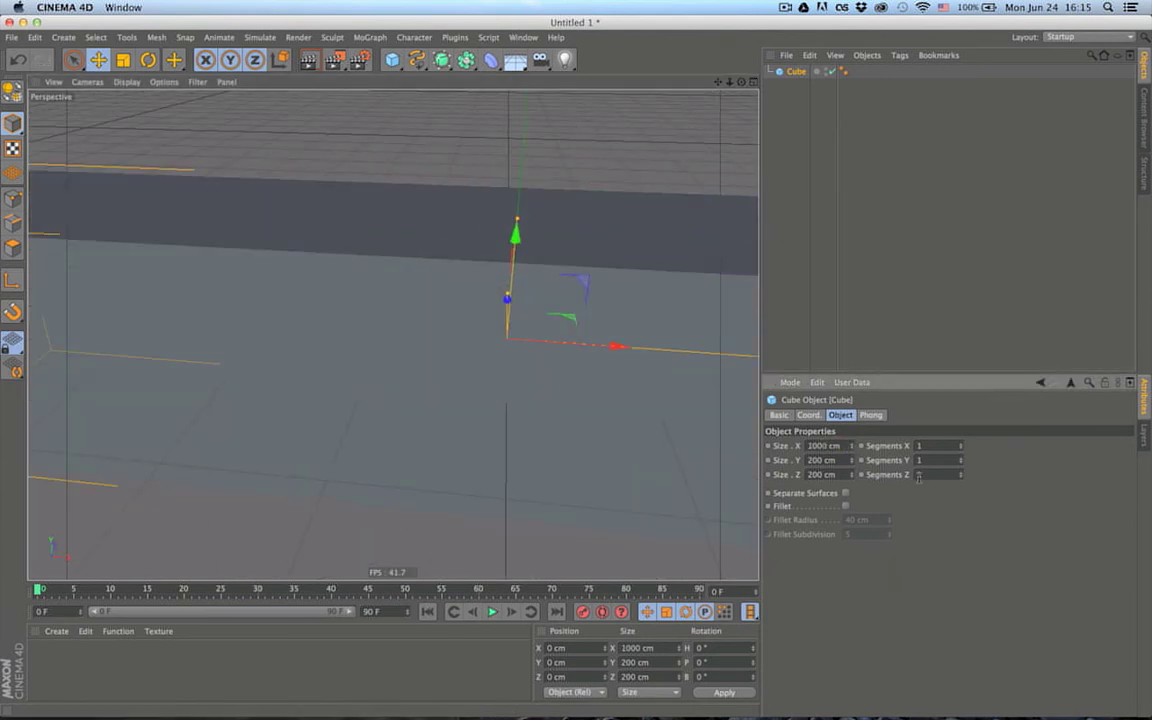
{"action": "key", "text": "super+z"}
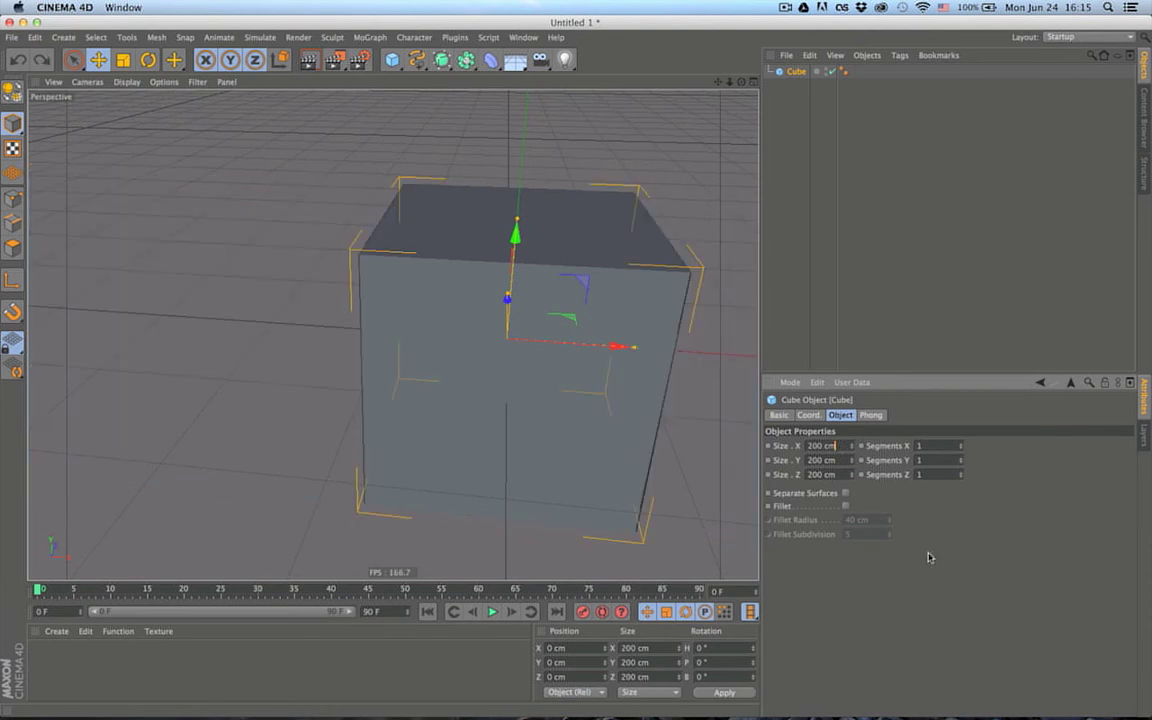
Step: Raise the cube's X size in 1 cm increments to 205 cm, and return it to 200 cm
{"action": "left_click", "coordinate": [852, 449]}
{"action": "left_click", "coordinate": [851, 445]}
{"action": "left_click", "coordinate": [851, 445]}
{"action": "left_click", "coordinate": [851, 445]}
{"action": "left_click", "coordinate": [851, 445]}
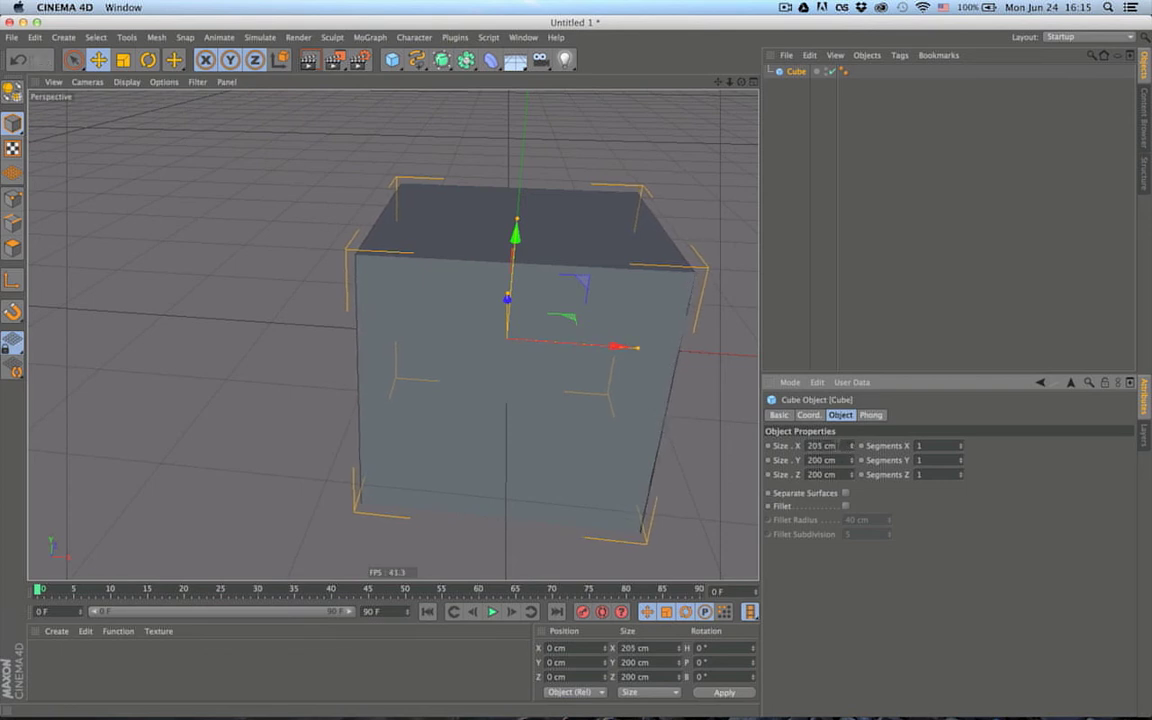
{"action": "left_click_drag", "start_coordinate": [851, 446], "coordinate": [851, 451]}
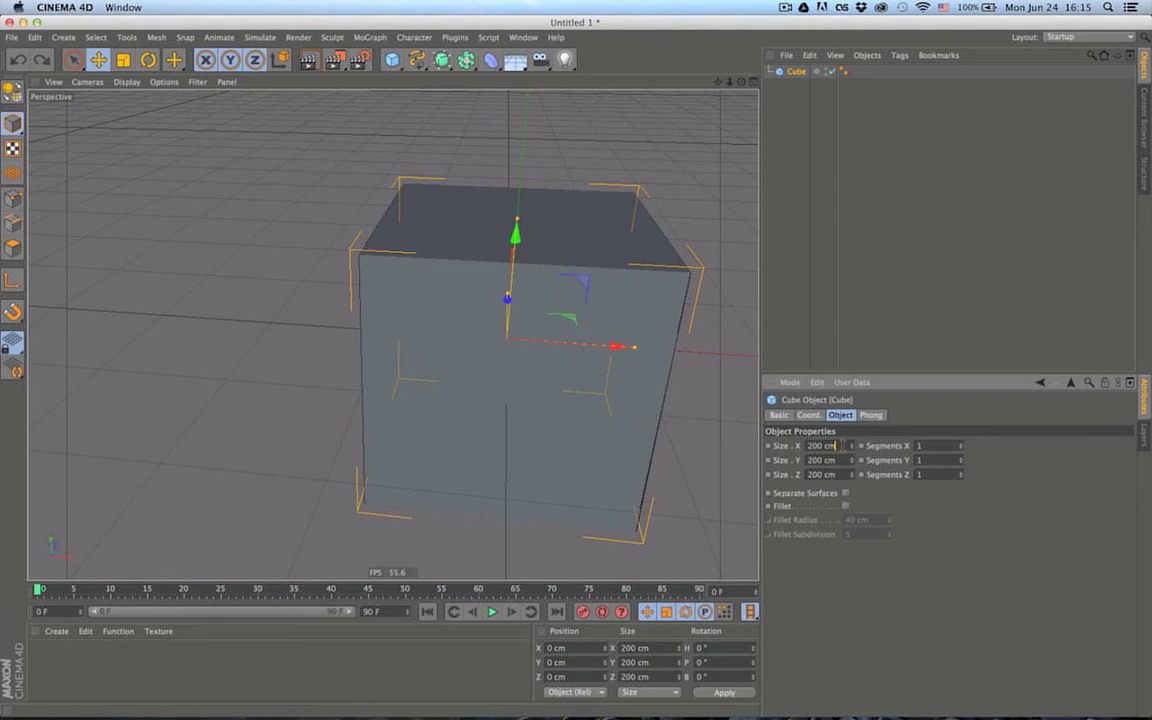
Step: Try increasing the cube's X size by 50 to 250 cm, and undo the change
{"action": "type", "text": "50"}
{"action": "key", "text": "Return"}
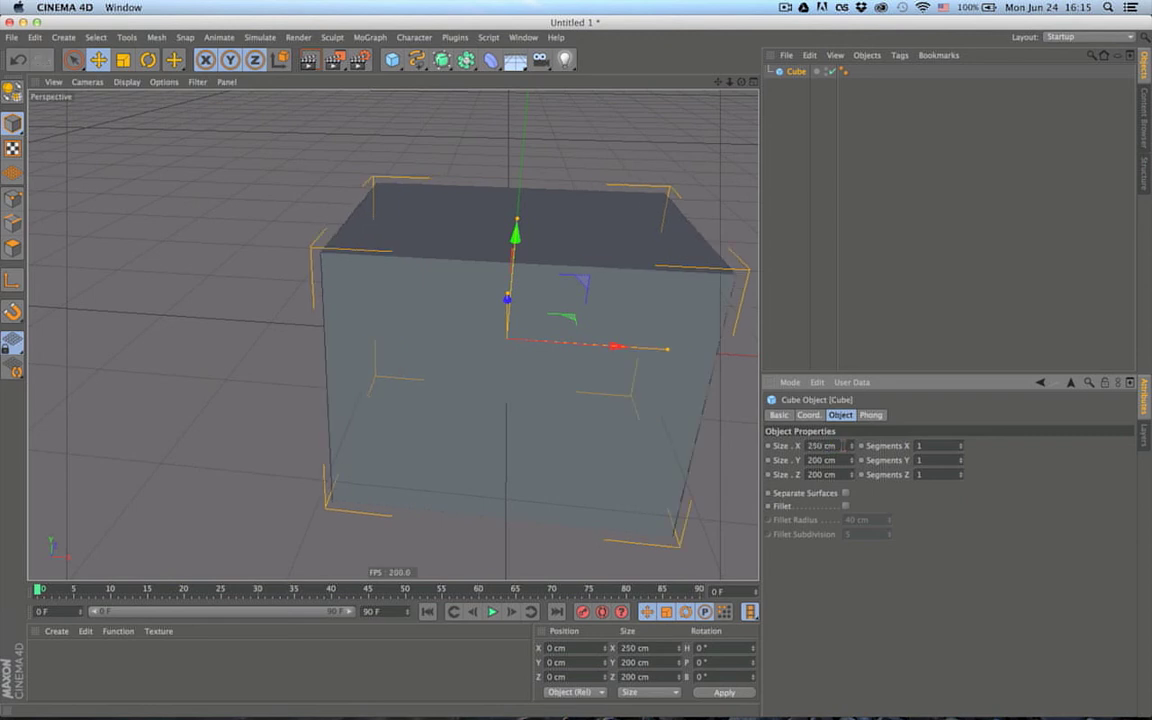
{"action": "left_click_drag", "start_coordinate": [566, 404], "coordinate": [645, 442], "text": "alt"}
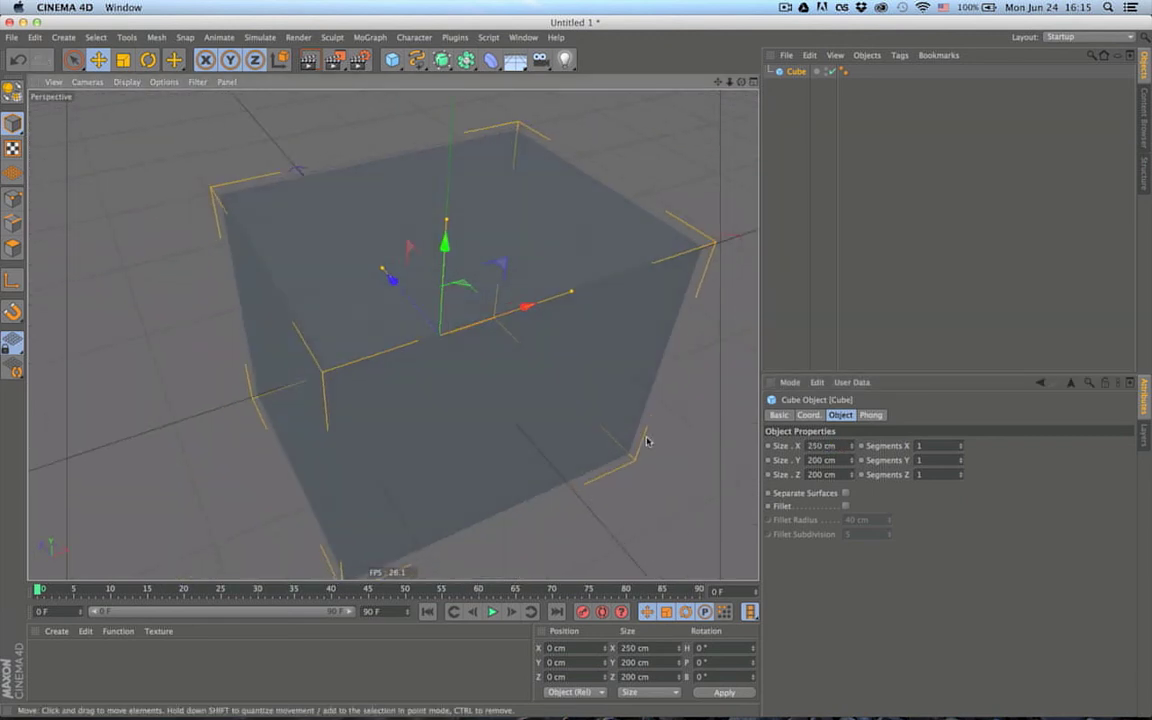
{"action": "key", "text": "super+z"}
{"action": "left_click_drag", "start_coordinate": [508, 415], "coordinate": [507, 373], "text": "alt"}
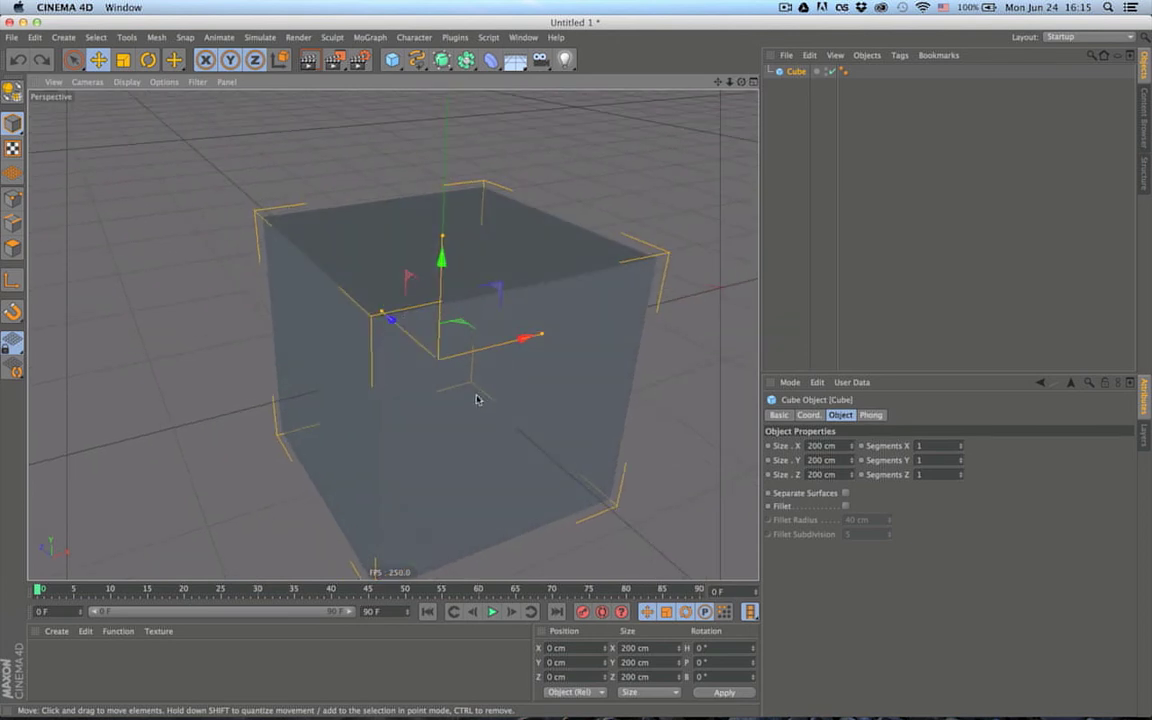
{"action": "middle_click_drag", "start_coordinate": [478, 399], "coordinate": [476, 342], "text": "alt"}
{"action": "left_click_drag", "start_coordinate": [476, 342], "coordinate": [444, 391], "text": "alt"}
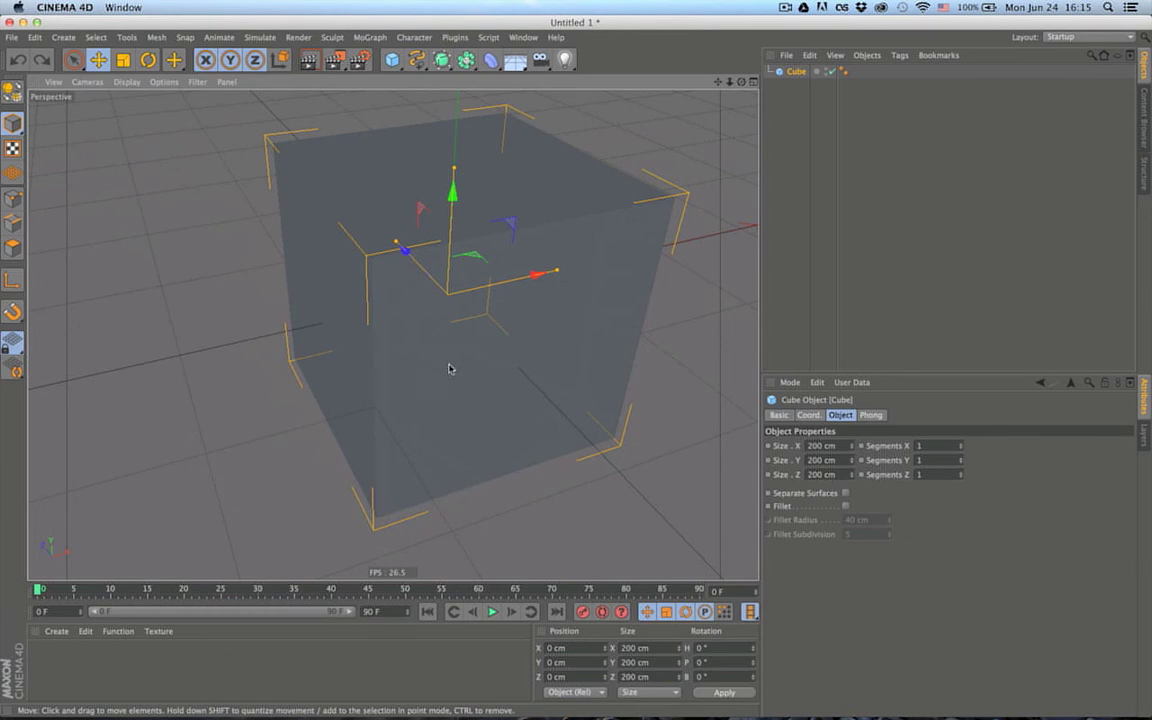
{"action": "mouse_move", "coordinate": [450, 368]}
{"action": "left_mouse_down", "text": "alt"}
{"action": "mouse_move", "coordinate": [621, 336]}
{"action": "mouse_move", "coordinate": [617, 278]}
{"action": "mouse_move", "coordinate": [532, 373]}
{"action": "mouse_move", "coordinate": [456, 377]}
{"action": "mouse_move", "coordinate": [527, 363]}
{"action": "mouse_move", "coordinate": [368, 339]}
{"action": "mouse_move", "coordinate": [460, 363]}
{"action": "mouse_move", "coordinate": [321, 363]}
{"action": "mouse_move", "coordinate": [409, 360]}
{"action": "mouse_move", "coordinate": [383, 335]}
{"action": "mouse_move", "coordinate": [452, 365]}
{"action": "left_mouse_up", "text": "alt"}
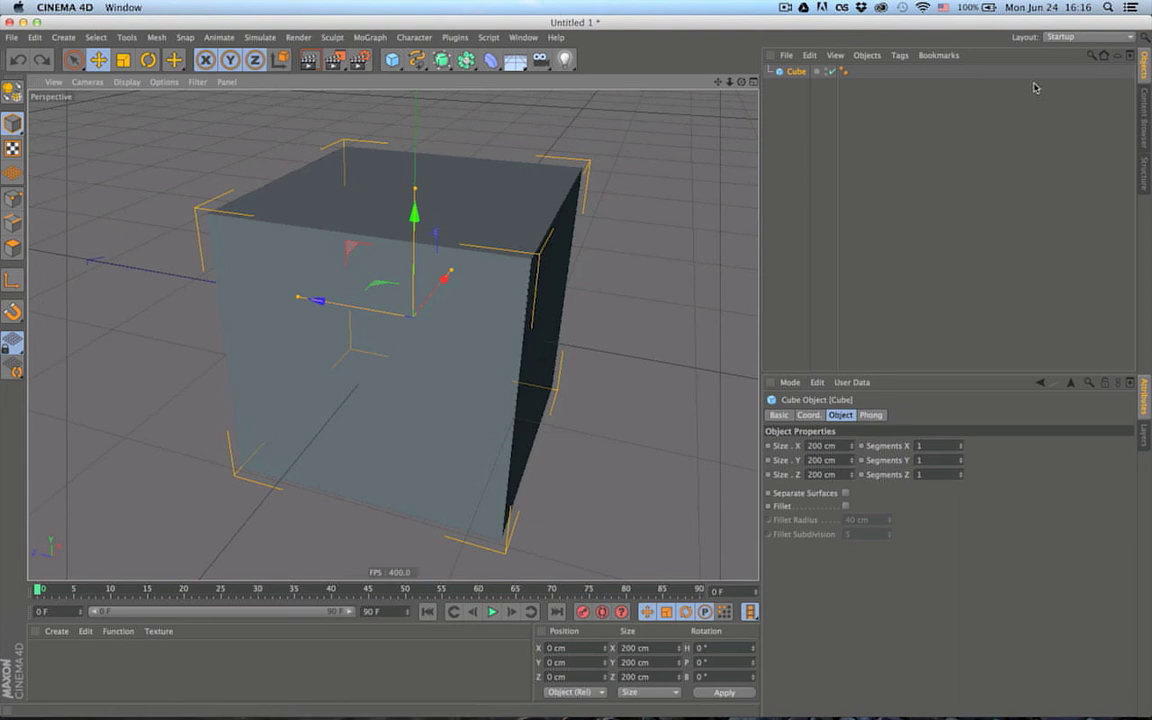
Step: Calculate 50-4 and ((50-25)*(2*2.3))/4 with the system-wide Spotlight search
{"action": "left_click", "coordinate": [1106, 7]}
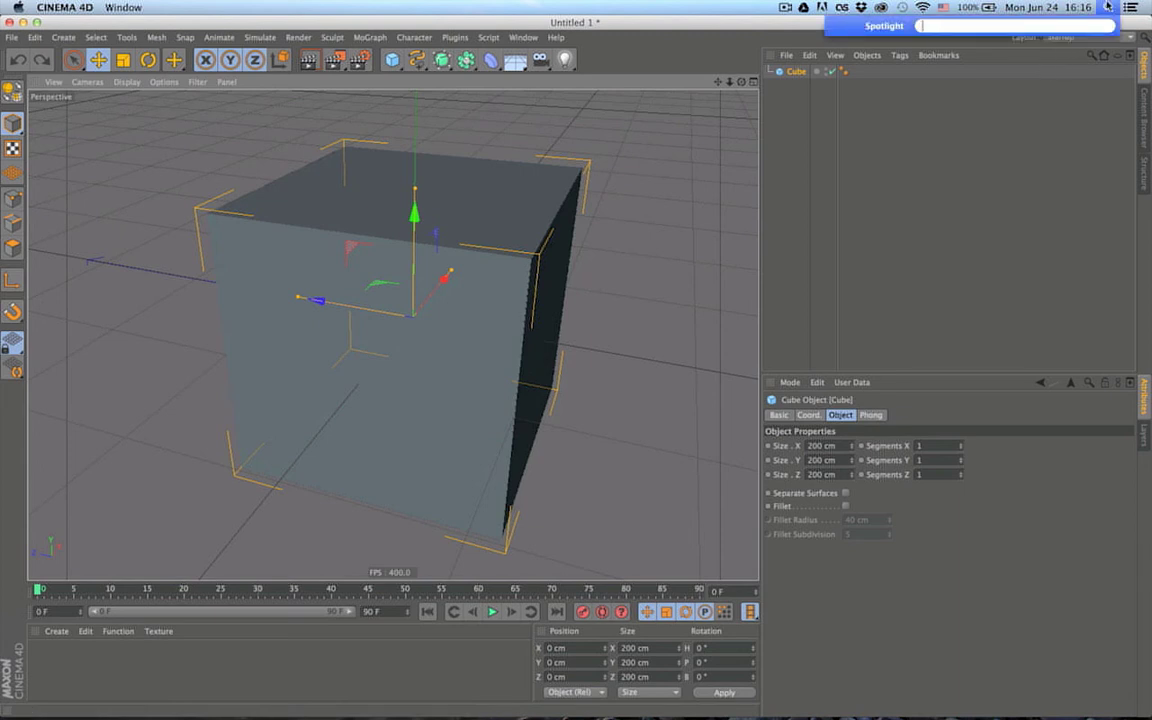
{"action": "type", "text": "50-4"}
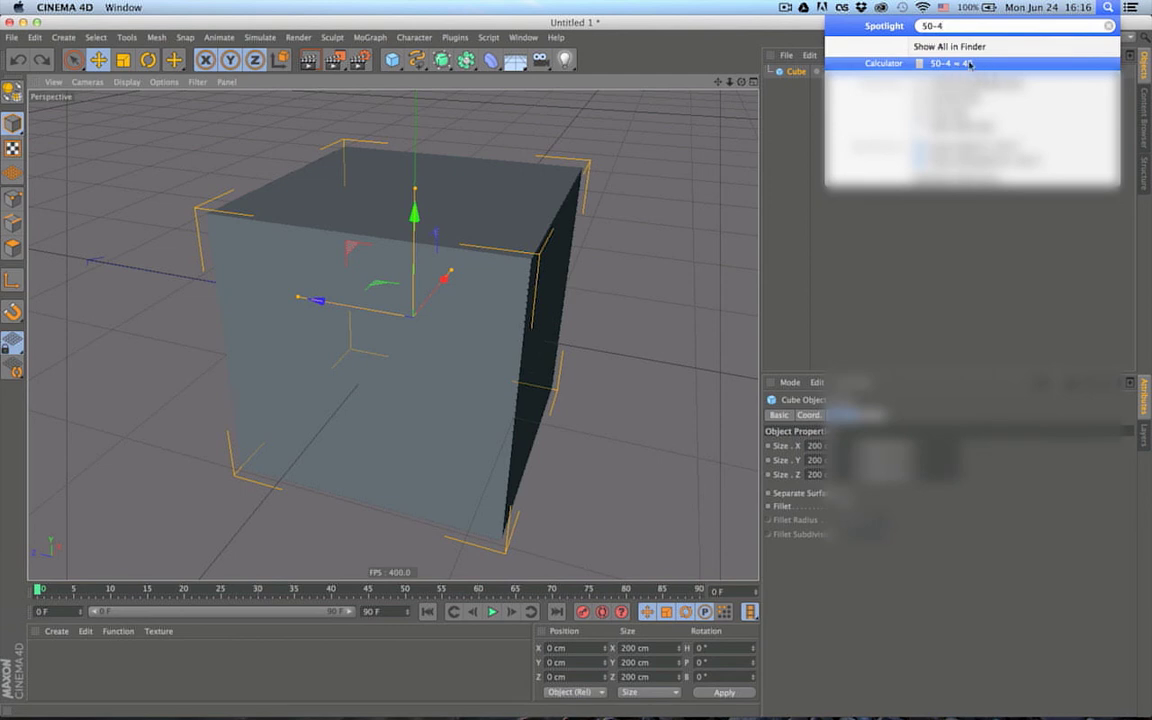
{"action": "key", "text": "super+a"}
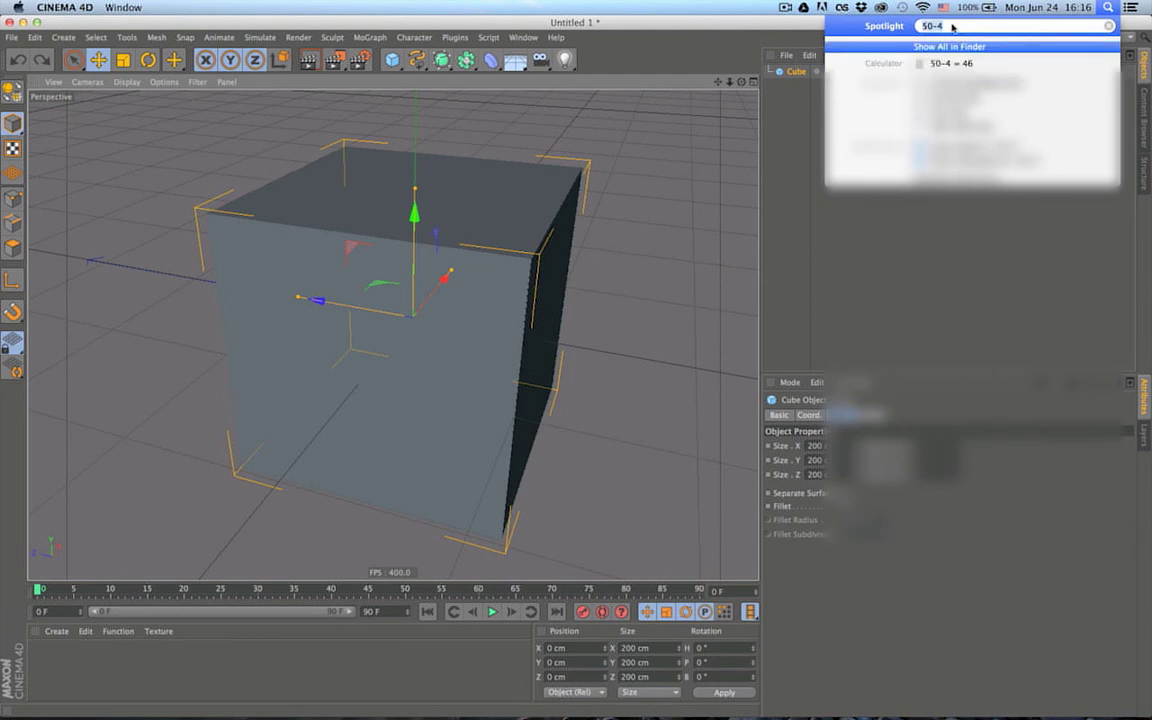
{"action": "type", "text": "((50"}
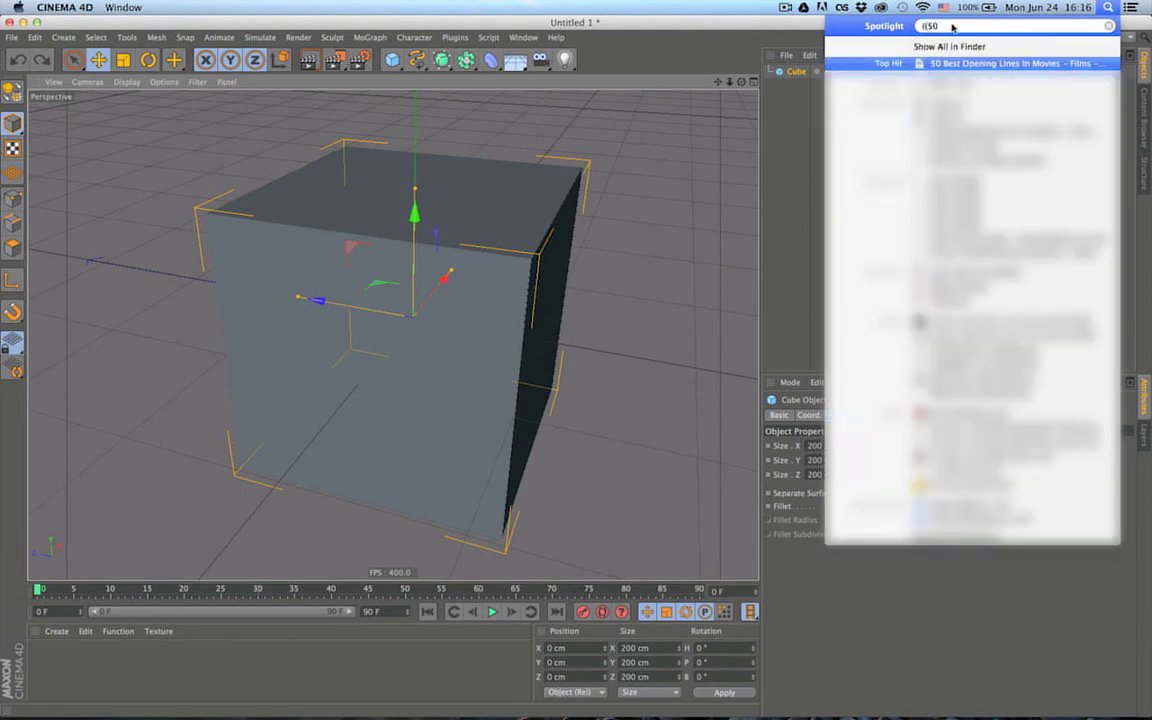
{"action": "type", "text": "-25"}
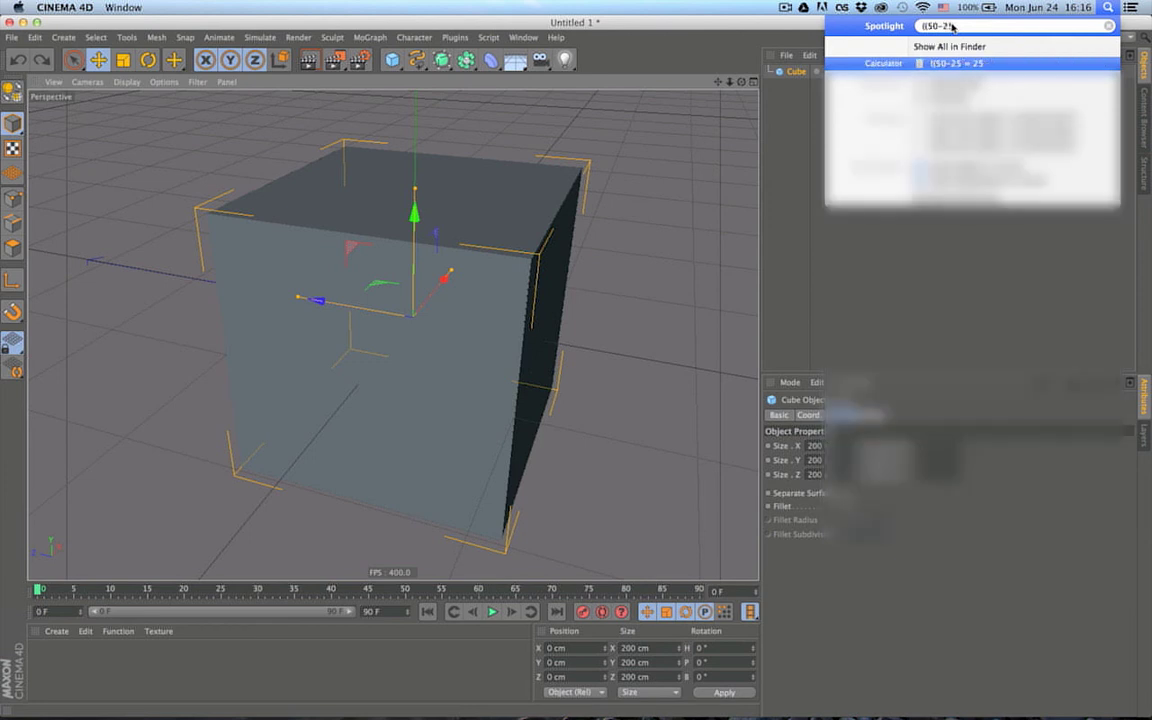
{"action": "type", "text": ")*"}
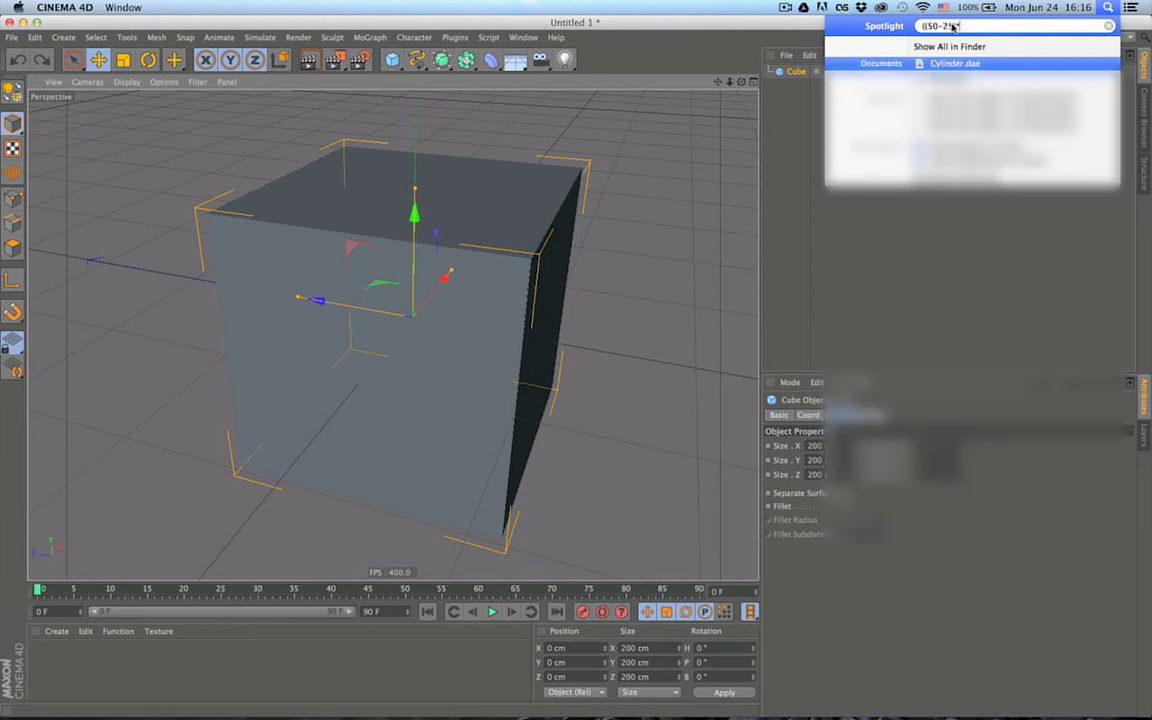
{"action": "type", "text": "(2"}
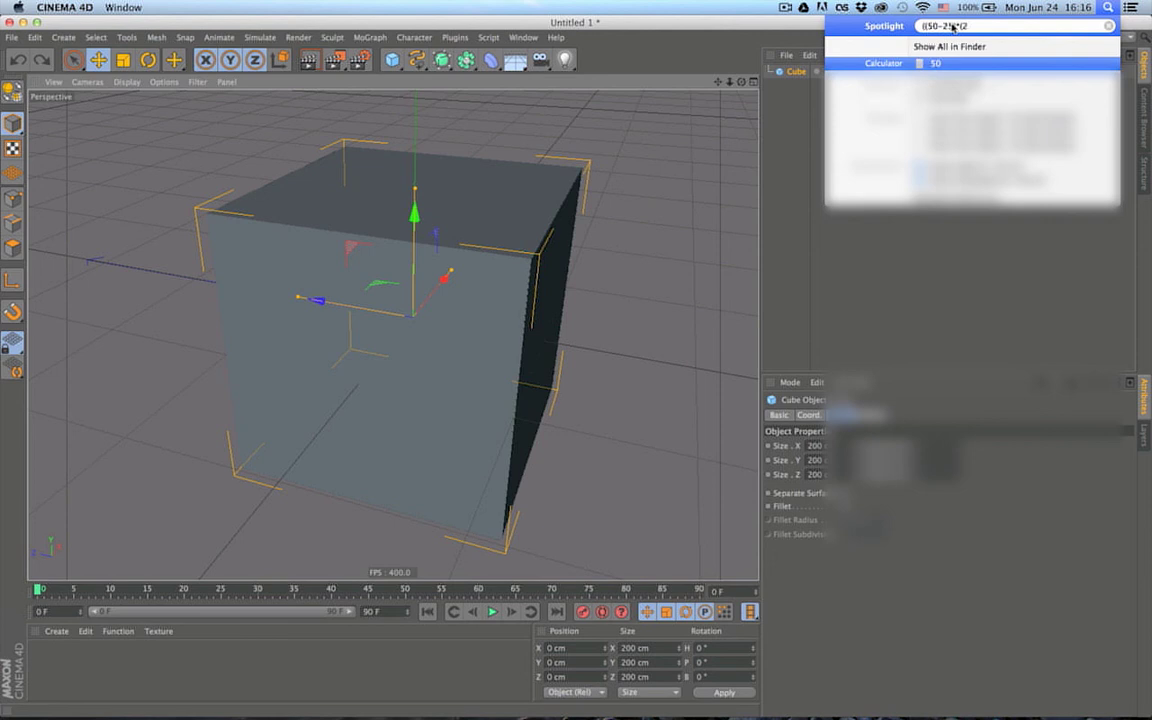
{"action": "type", "text": "*2.3))/"}
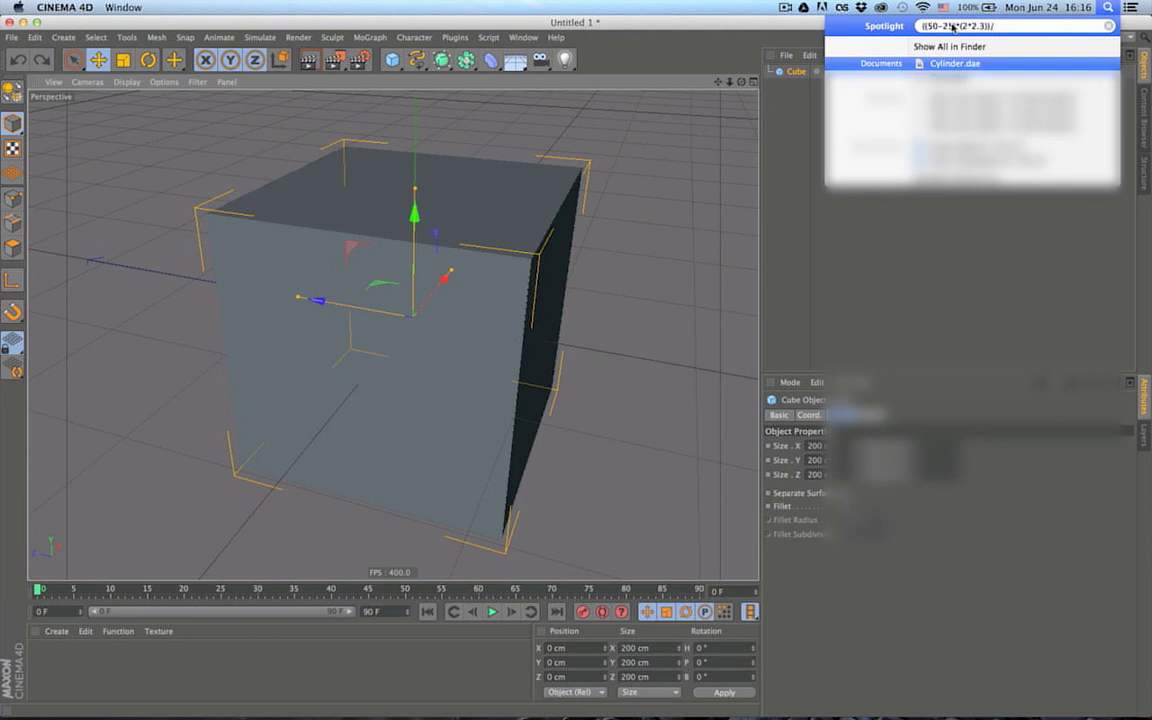
{"action": "type", "text": "4"}
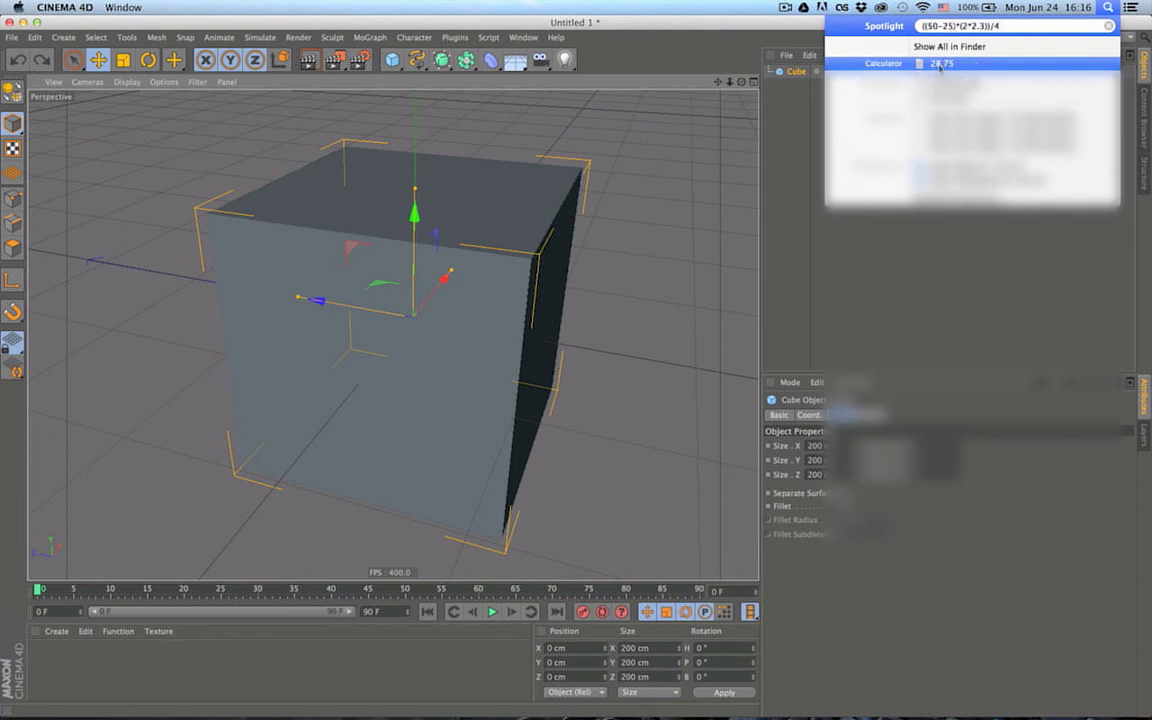